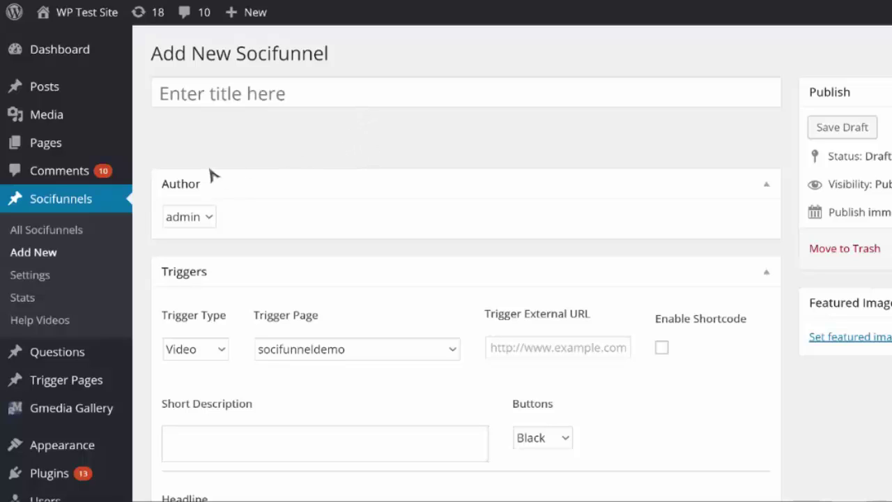
Title the new Socifunnel 'demo2' and enter 'hoverboard' in the Search Youtube box.
left_click(325, 99)
type("demo2")
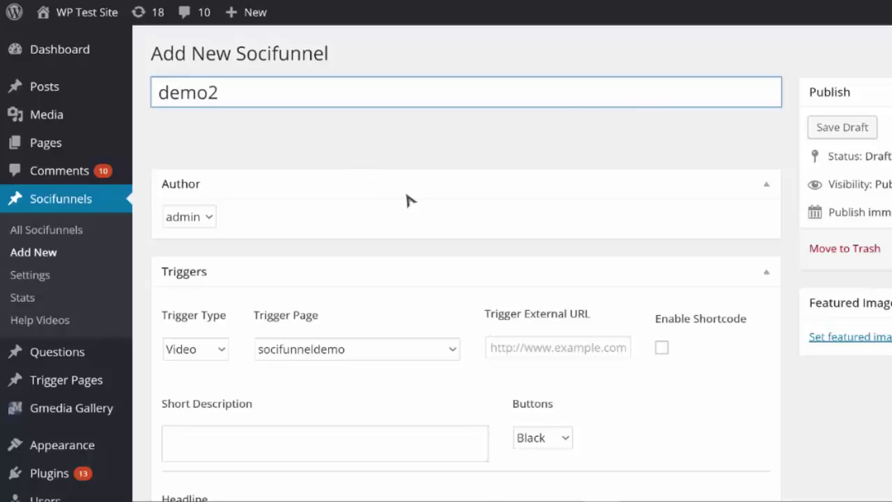
scroll(408, 200, "down", 2)
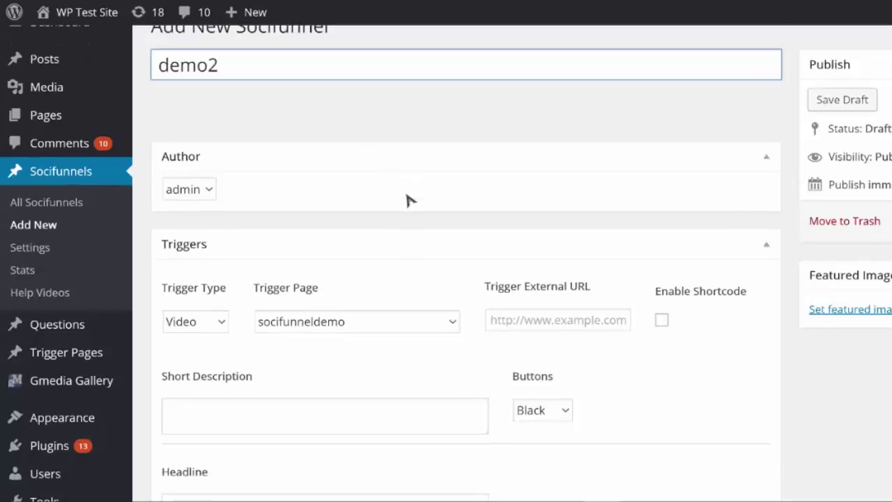
scroll(409, 200, "down", 5)
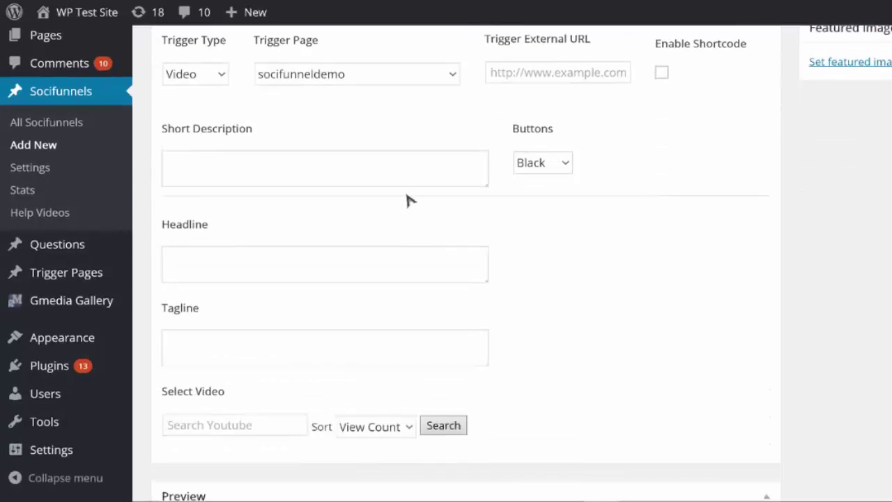
scroll(409, 199, "down", 1)
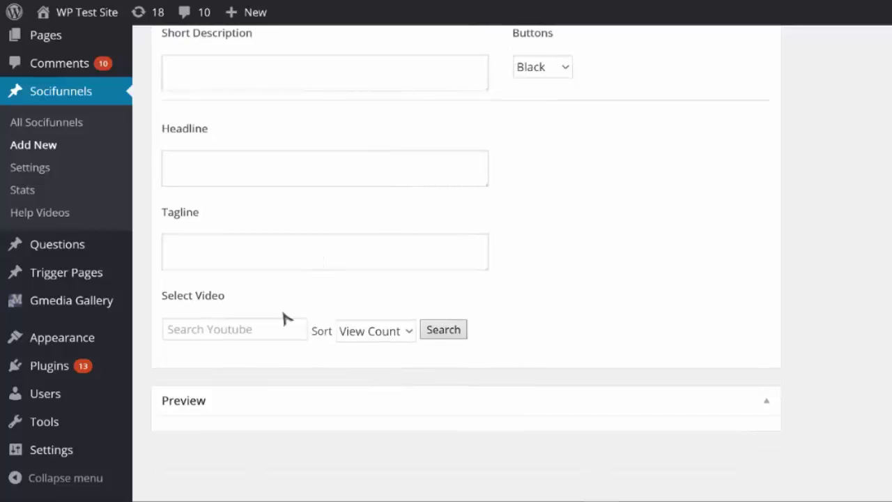
left_click(257, 329)
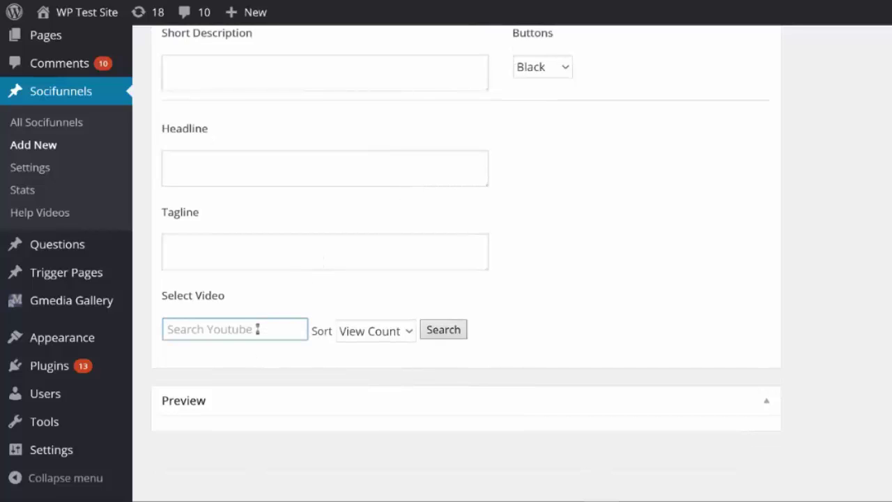
type("hoverboard")
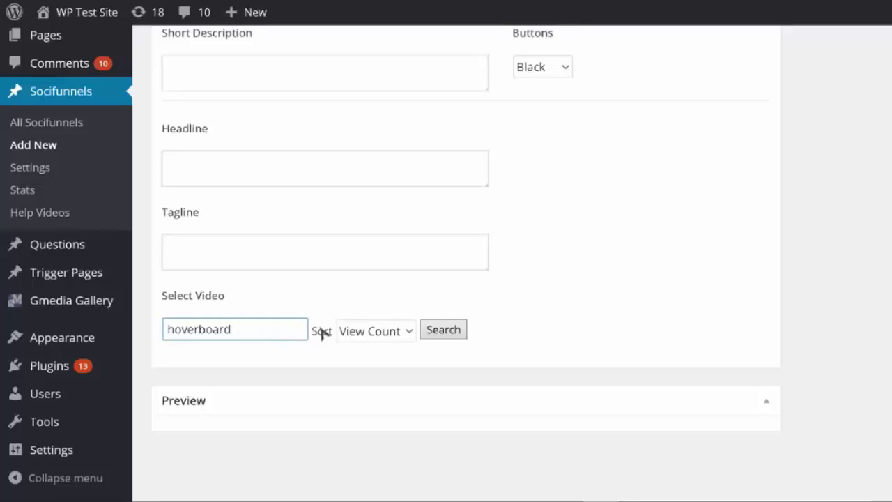
Search YouTube for hoverboard with results kept sorted by View Count.
left_click(408, 331)
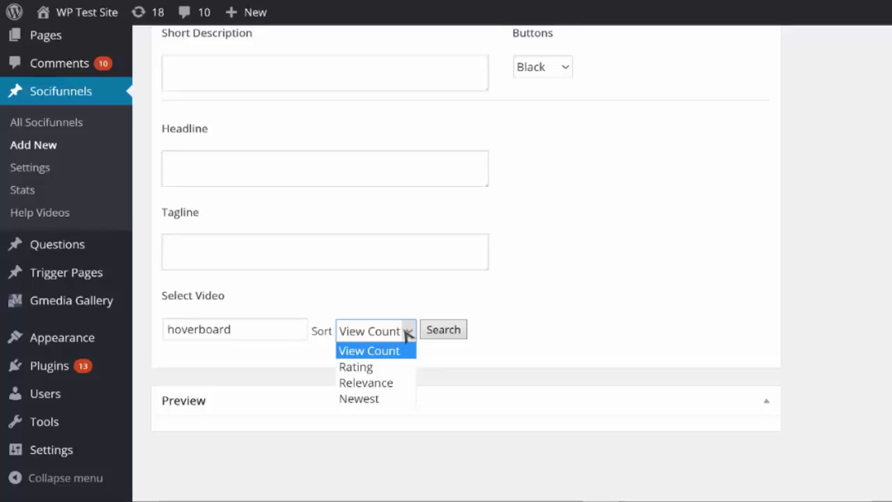
left_click(408, 334)
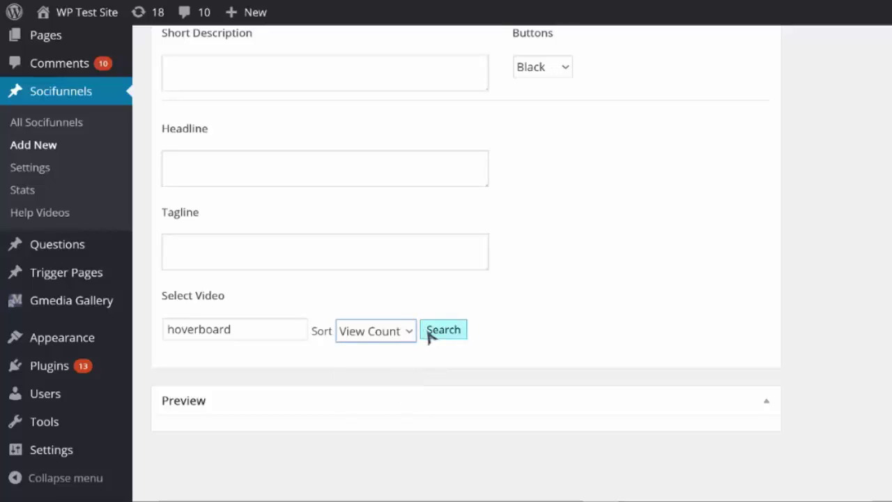
left_click(430, 334)
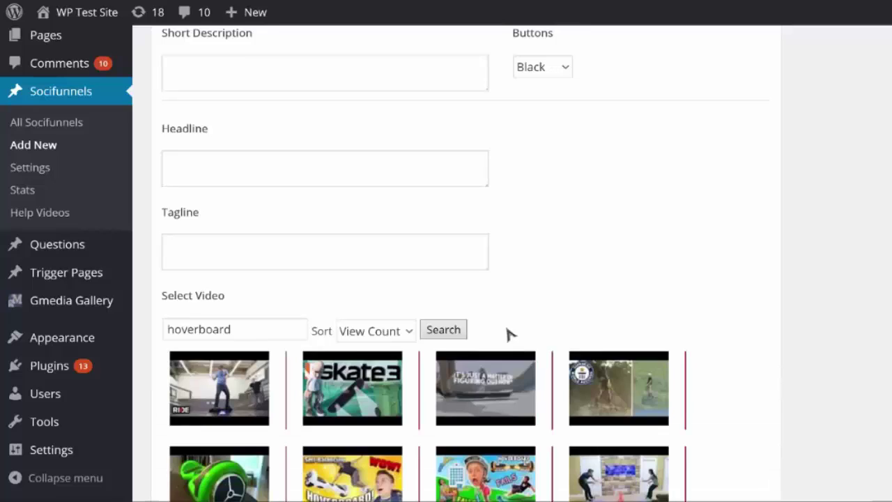
scroll(540, 289, "down", 3)
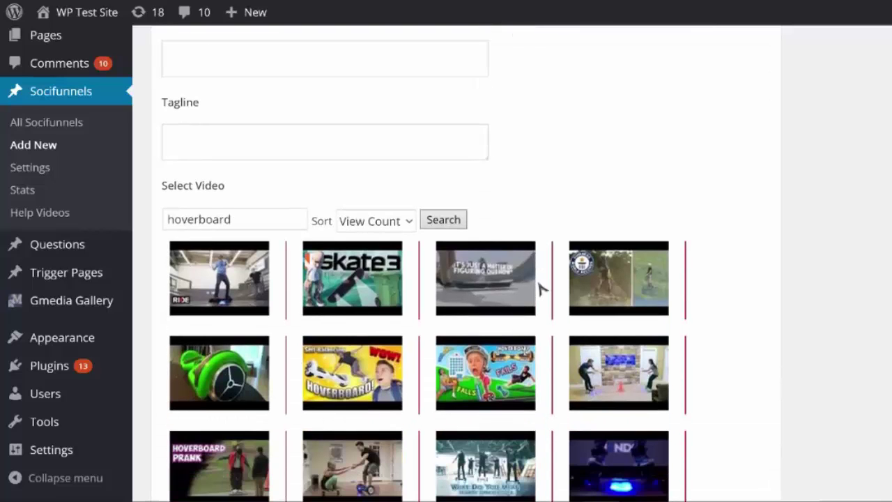
scroll(538, 286, "down", 3)
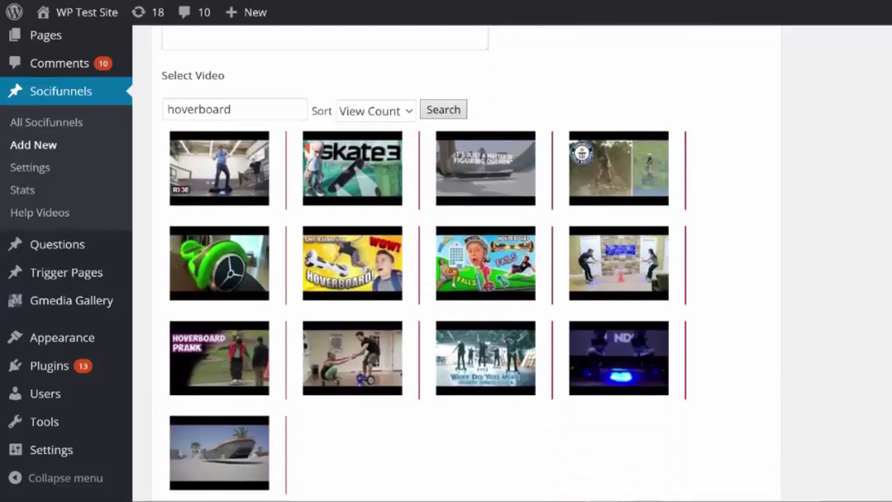
Preview the first result and pick the Tony Hawk hoverboard video.
left_click(240, 176)
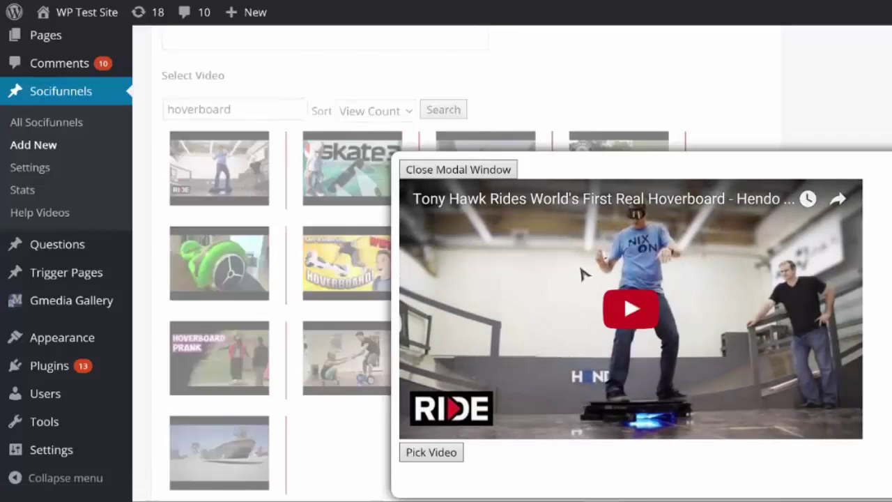
left_click(435, 453)
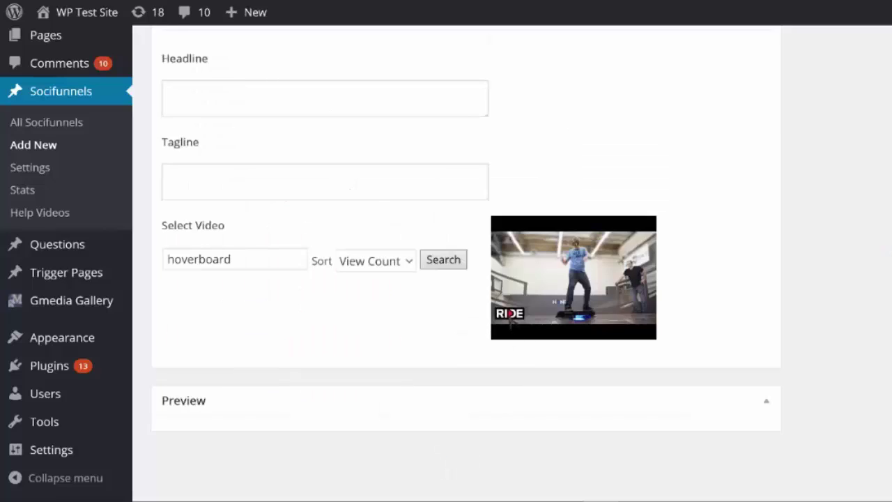
scroll(588, 264, "up", 2)
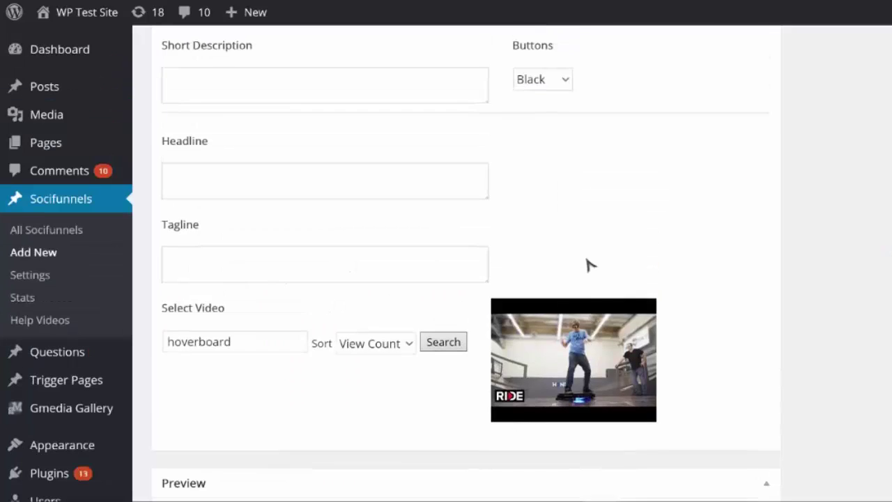
scroll(587, 265, "up", 1)
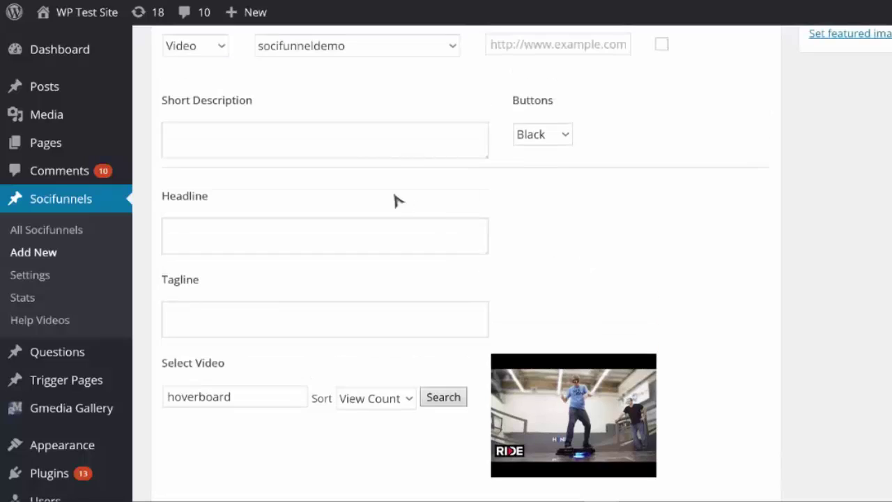
Enter 'hoverboard' as the funnel's short description.
left_click(366, 142)
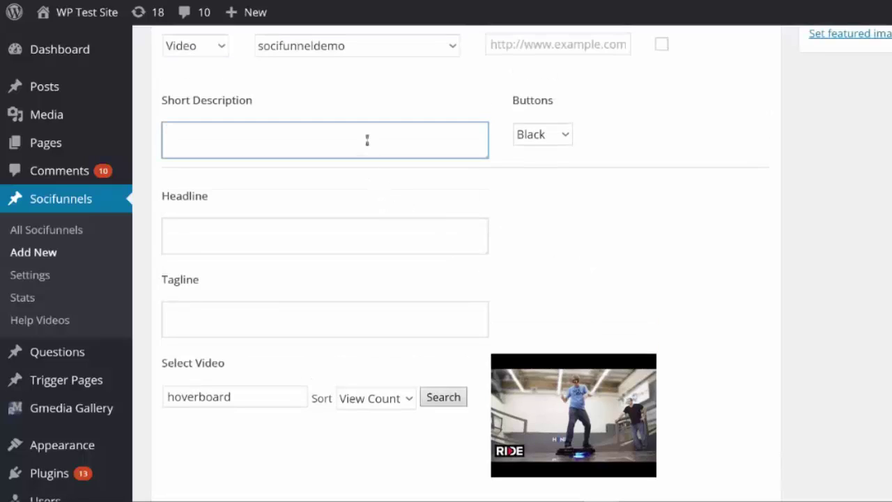
type("hoverb")
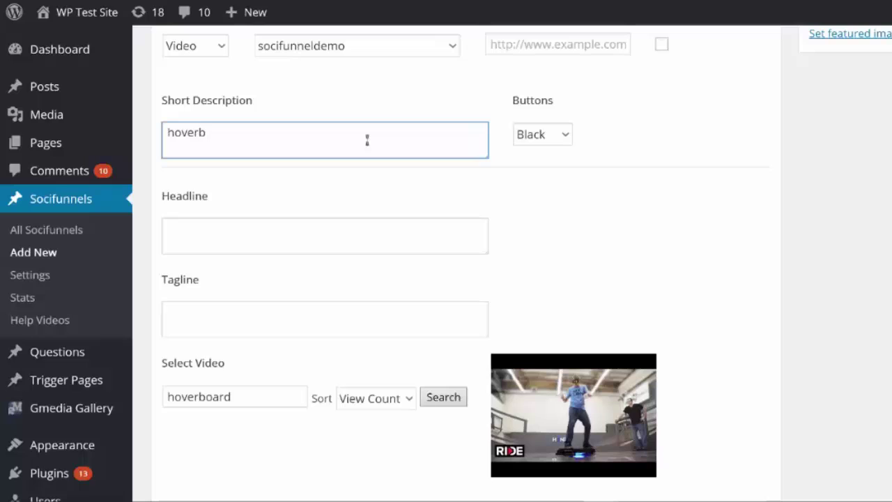
type("oard")
scroll(362, 182, "down", 1)
Write the headline 'Coolest Trick EVER', correcting the typos.
left_click(331, 200)
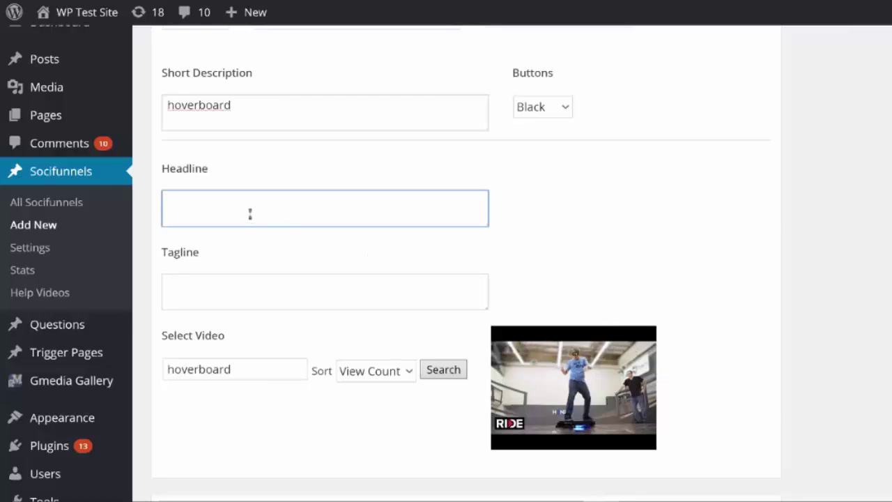
type("Coolect Trick VEER")
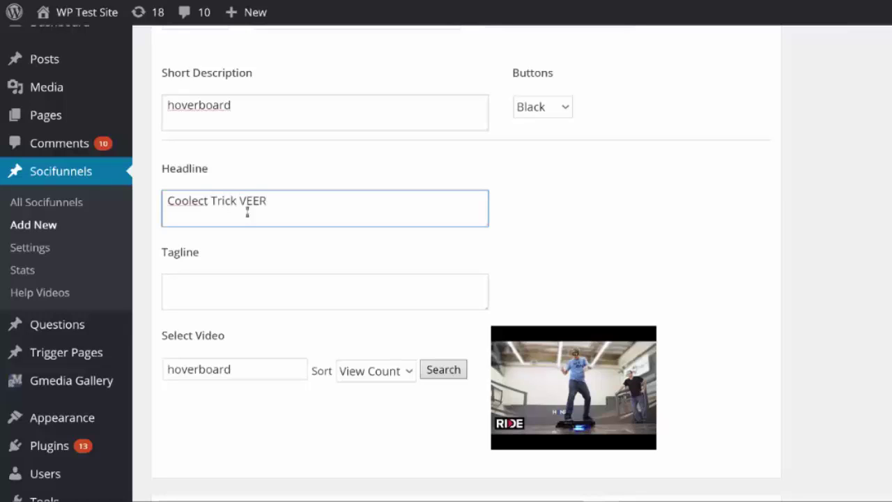
key("BackSpace")
key("BackSpace")
type("EVER")
left_click(202, 198)
key("BackSpace")
type("s")
Set the tagline to 'jaw-dropping hoverboard video'.
left_click(371, 286)
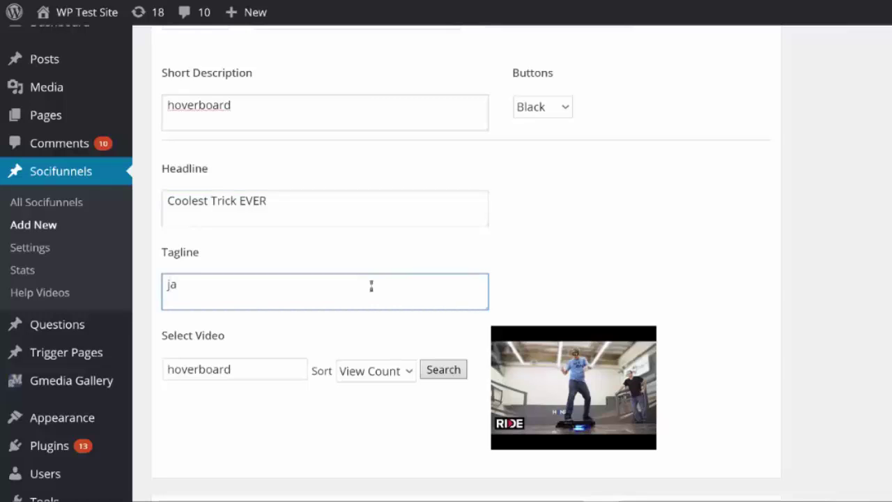
type("jaw-dropping hoverb")
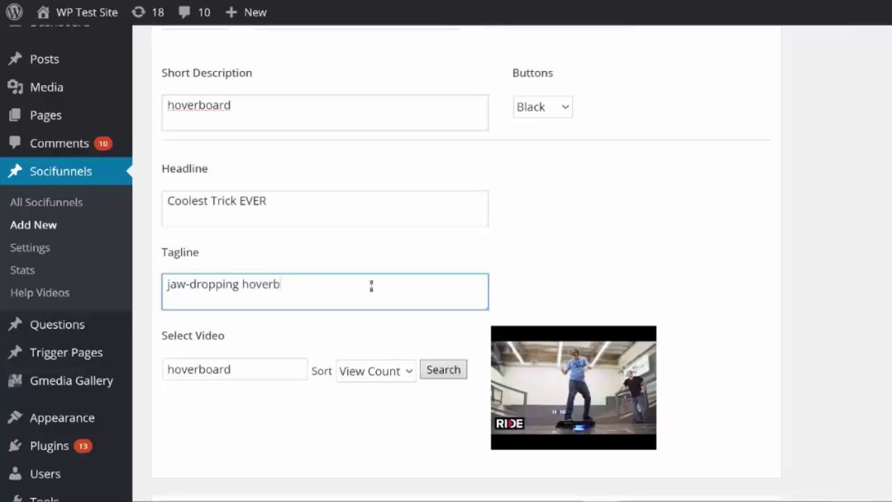
type("oard video")
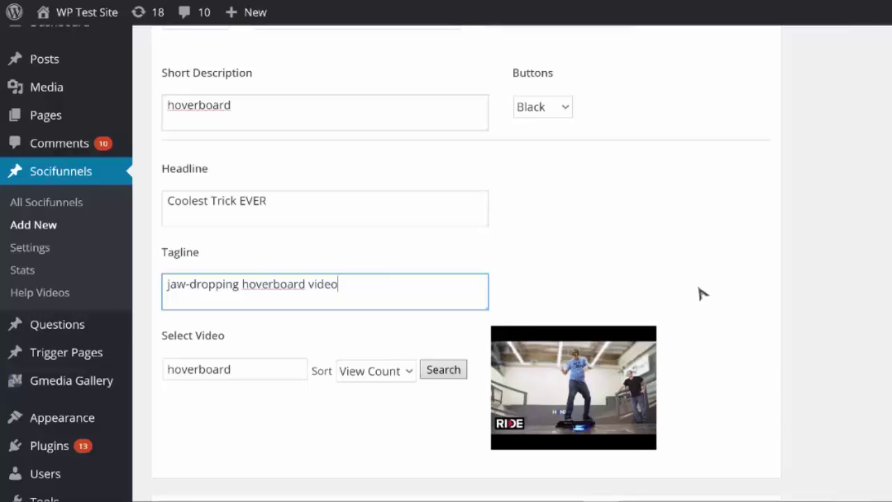
scroll(699, 293, "up", 3)
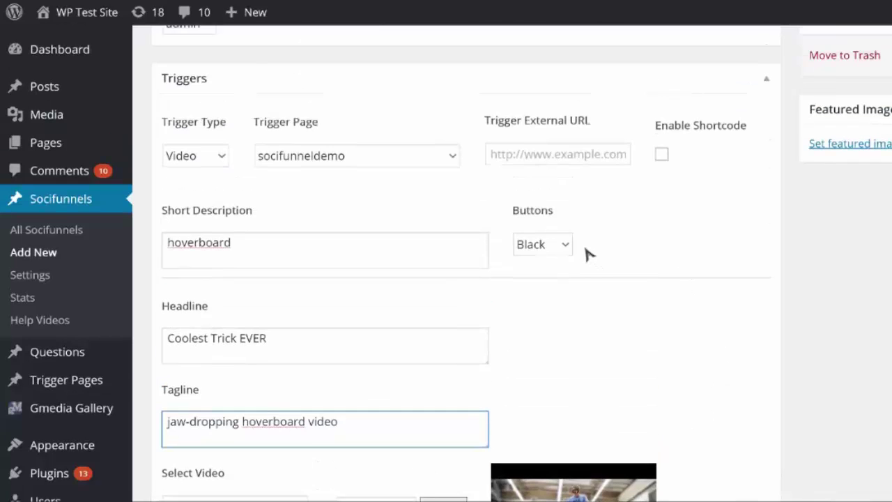
Set the funnel's button colour to Orange.
left_click(564, 245)
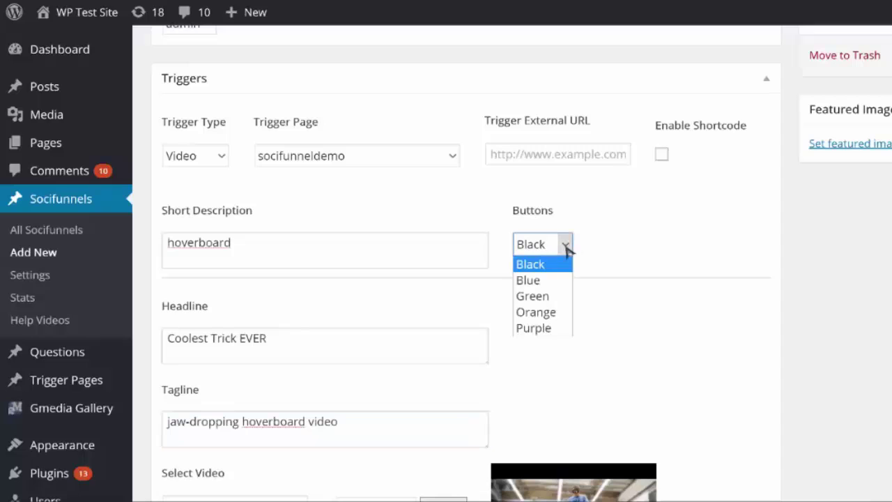
left_click(556, 313)
scroll(555, 315, "up", 1)
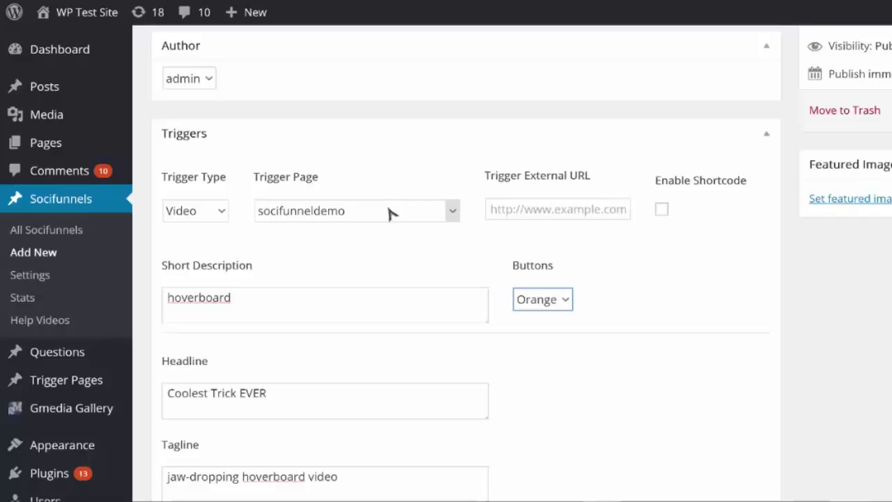
Paste the Amazon hoverboard search link as the trigger external URL and publish demo2.
left_click(532, 215)
key("ctrl+v")
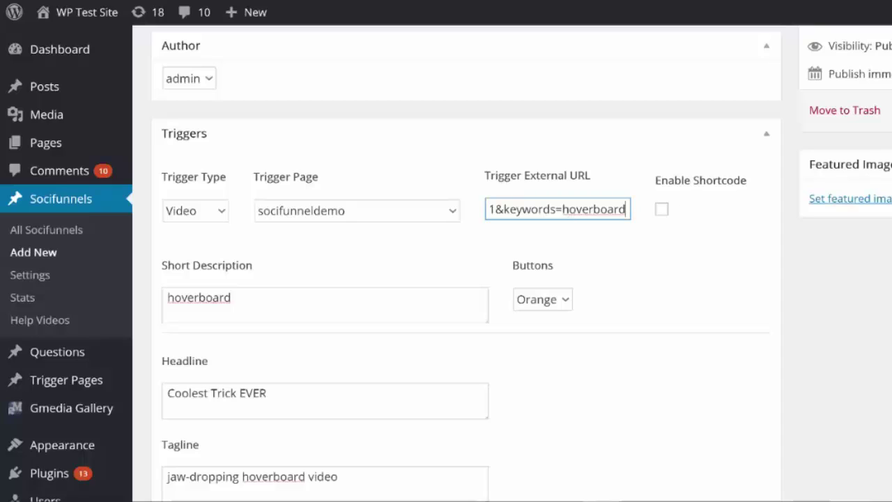
key("Tab")
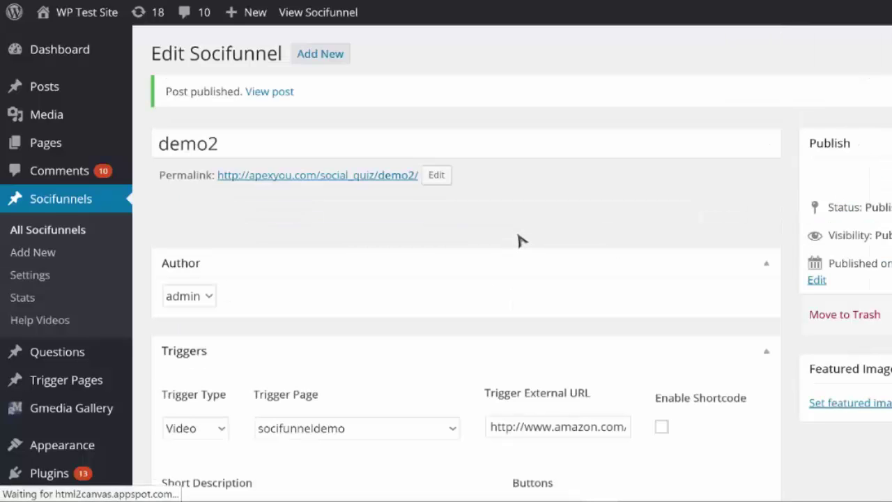
Show the Post it share options under the demo2 preview and choose Facebook sharing.
scroll(520, 240, "down", 5)
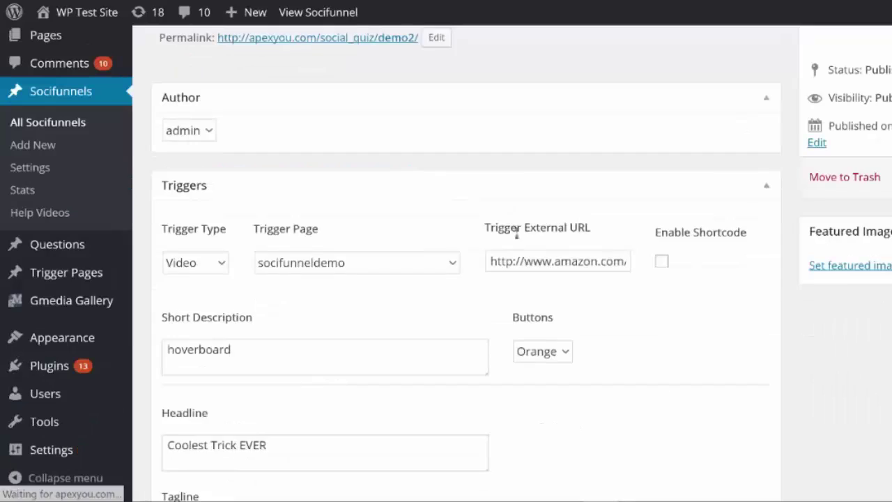
scroll(517, 236, "down", 5)
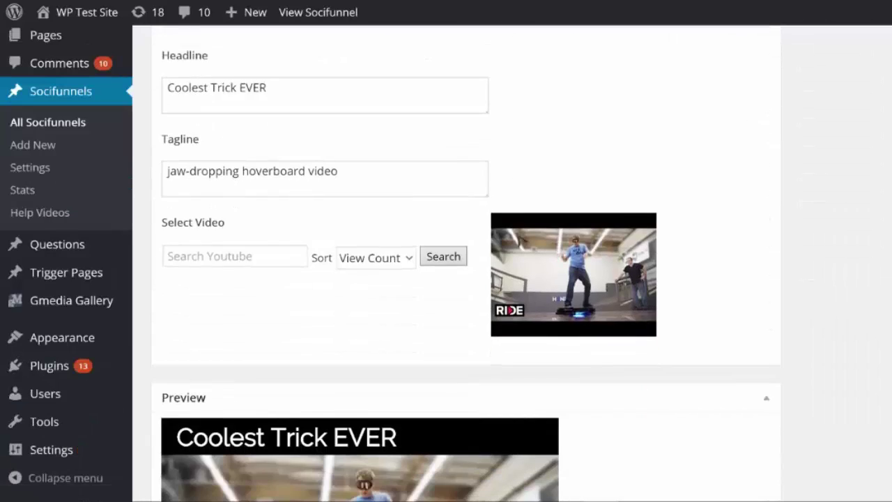
scroll(518, 239, "down", 5)
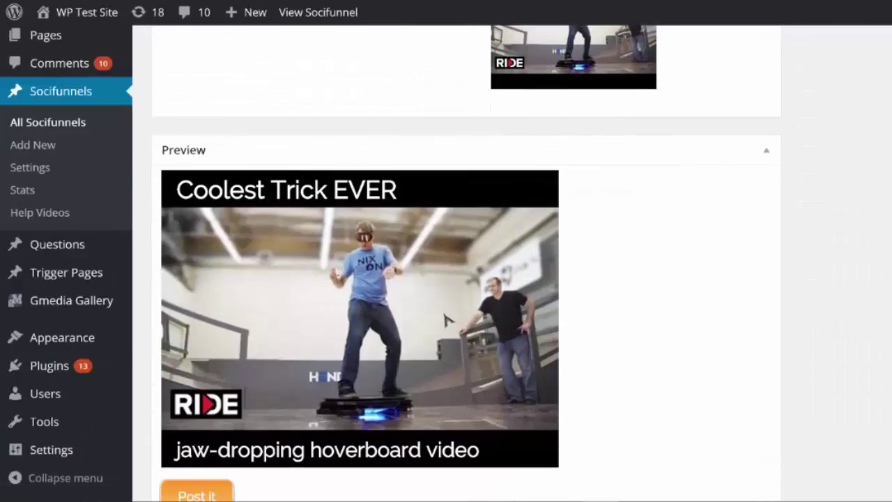
scroll(498, 265, "down", 1)
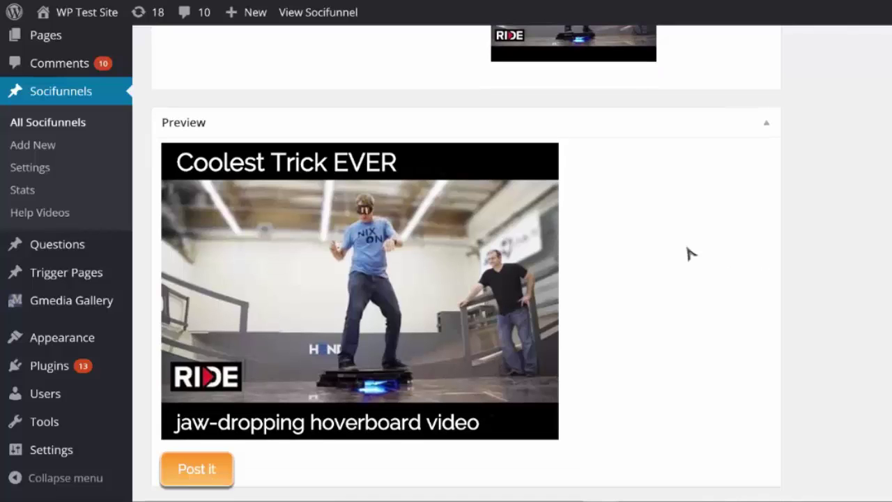
scroll(687, 254, "down", 1)
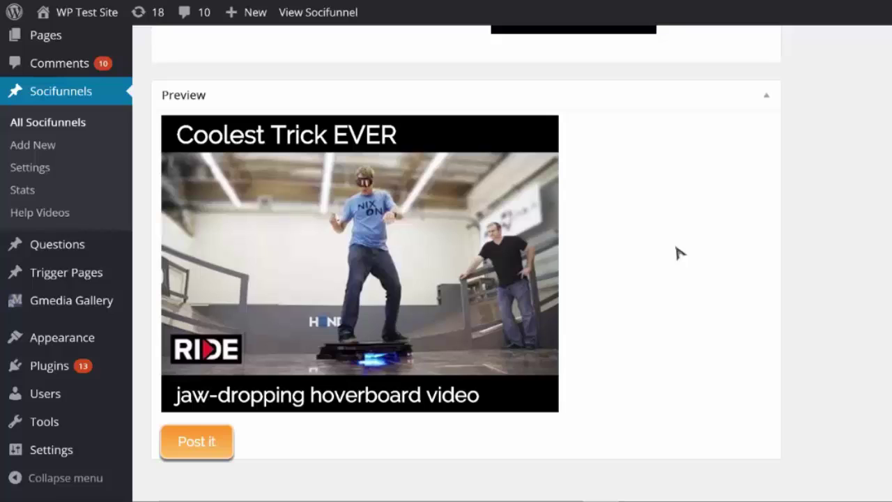
left_click(209, 444)
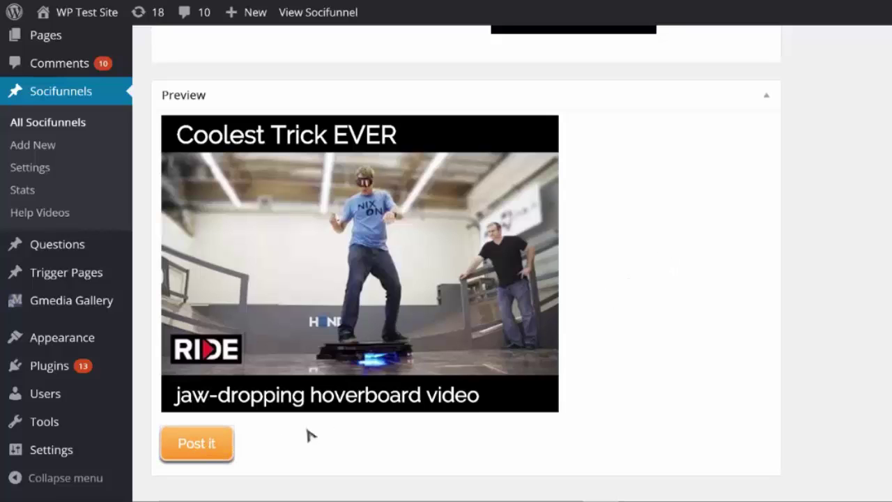
scroll(687, 320, "down", 2)
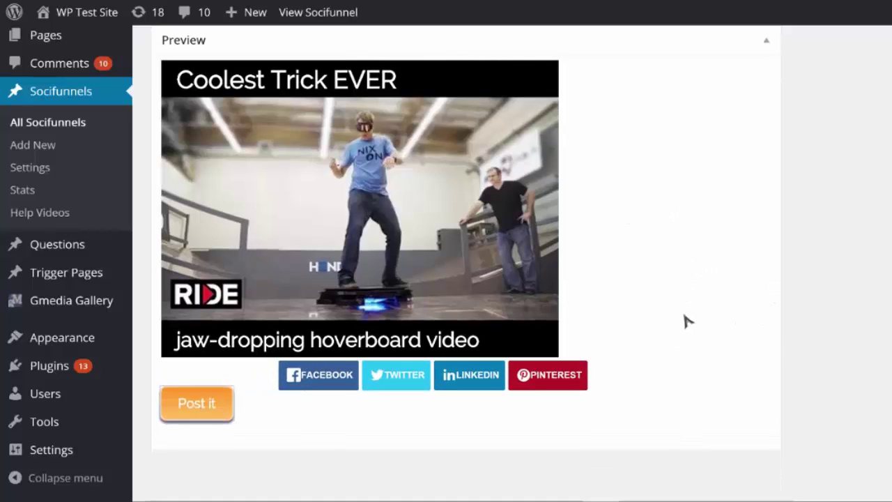
left_click(324, 383)
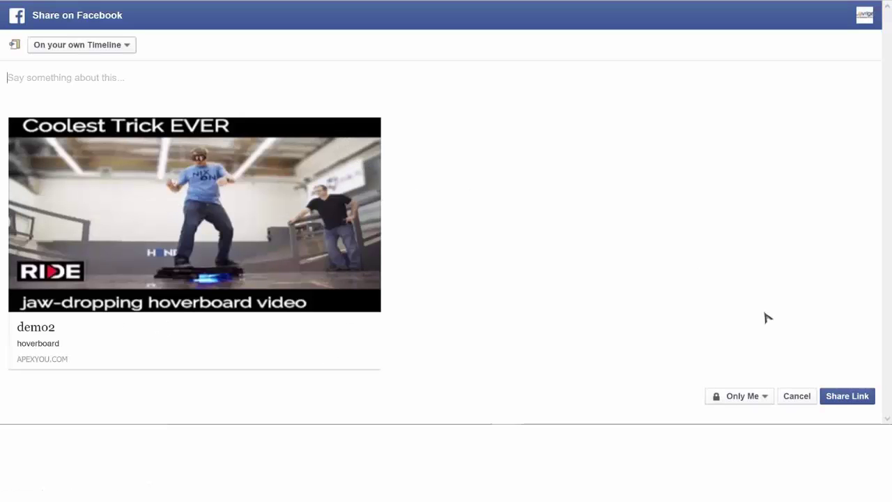
Share the demo2 hoverboard link to your Facebook timeline.
left_click(852, 400)
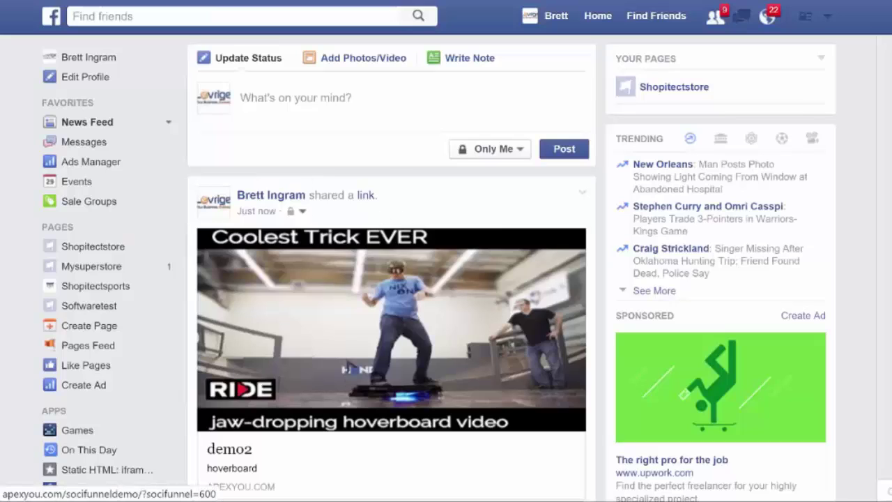
Open the shared demo2 page, play the hoverboard video popup, show its share buttons, then close it.
left_click(371, 331)
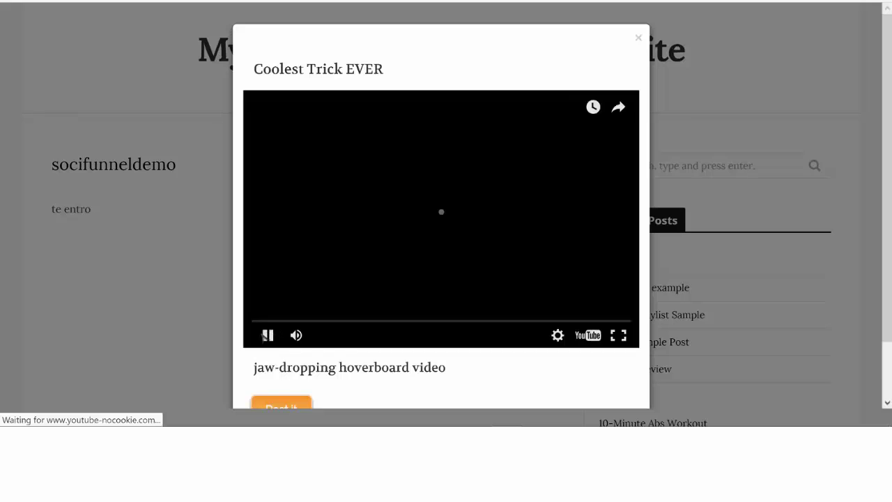
left_click(267, 335)
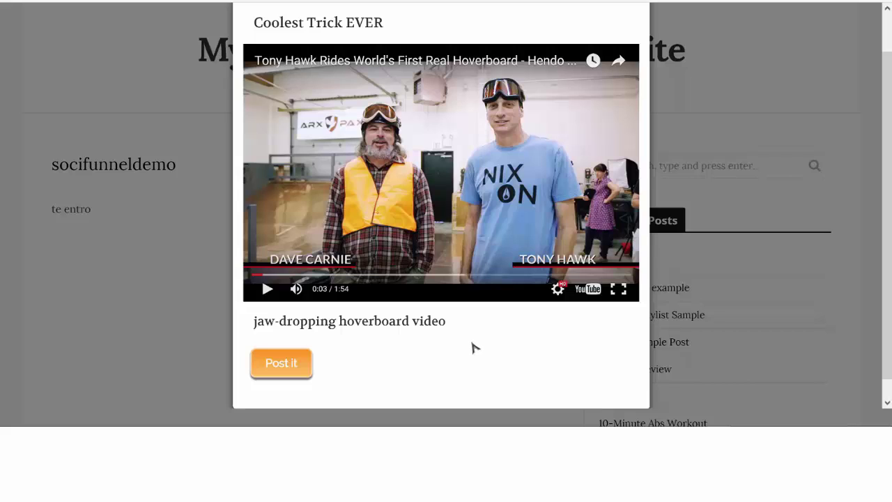
left_click(297, 370)
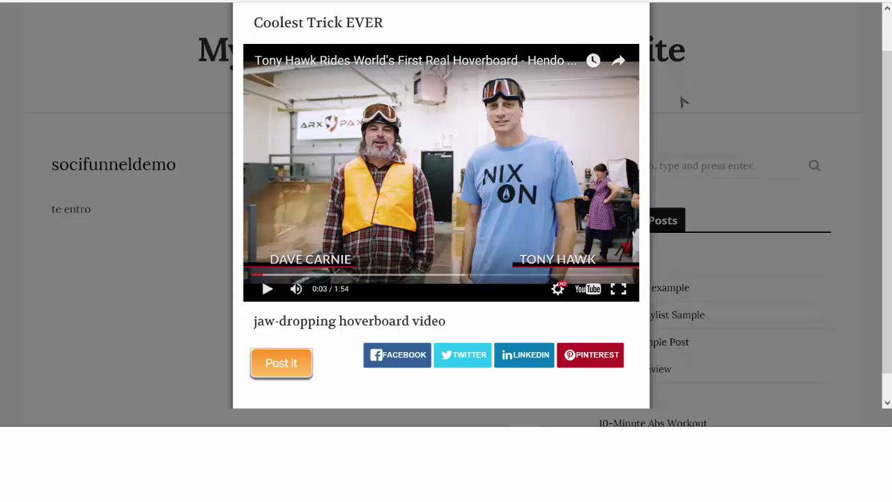
left_click(706, 98)
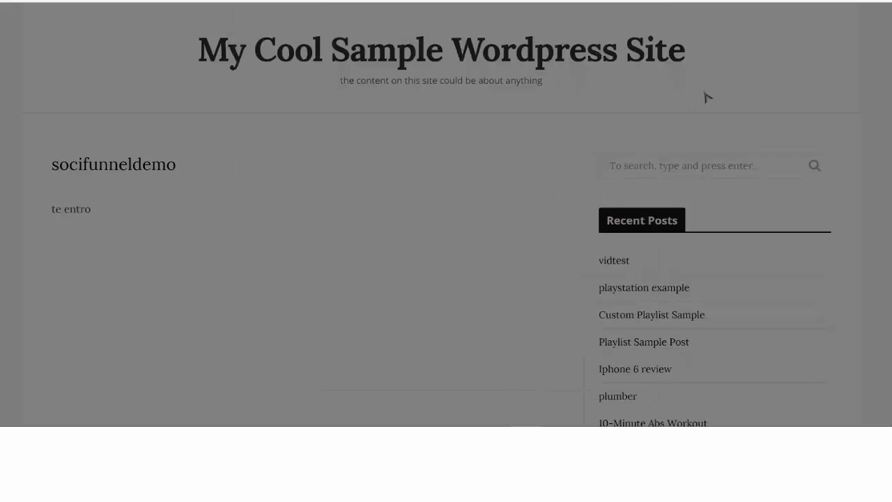